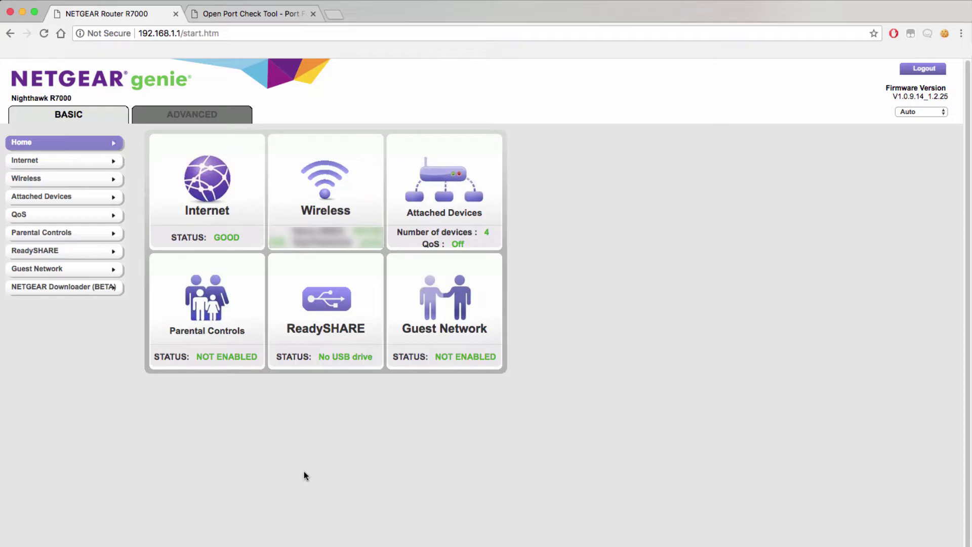
Go to ADVANCED > Advanced Setup > Port Forwarding / Port Triggering.
click(192, 121)
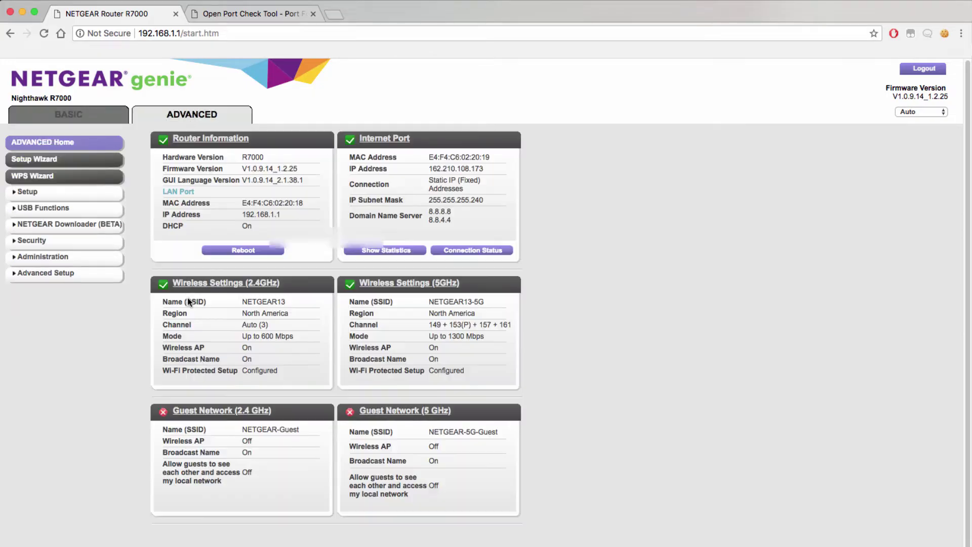
click(61, 276)
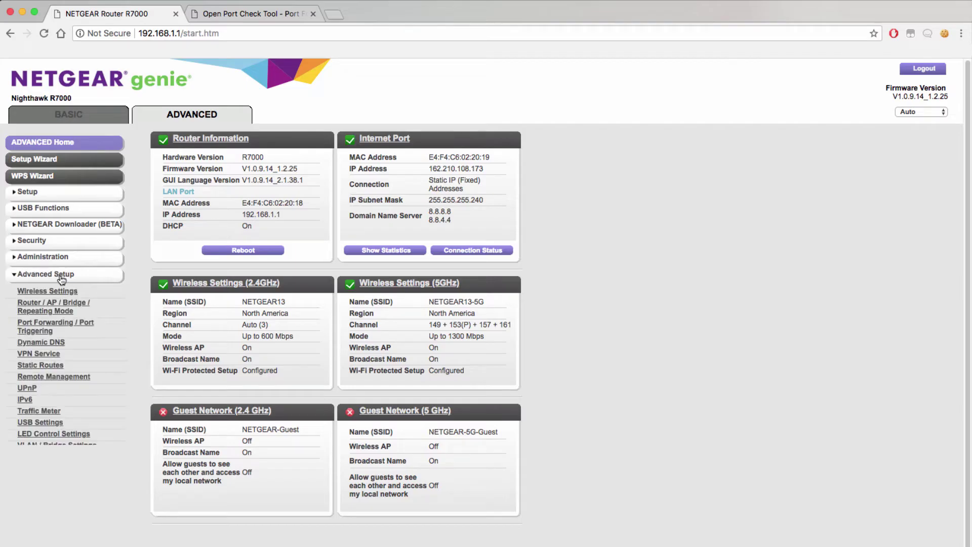
click(42, 327)
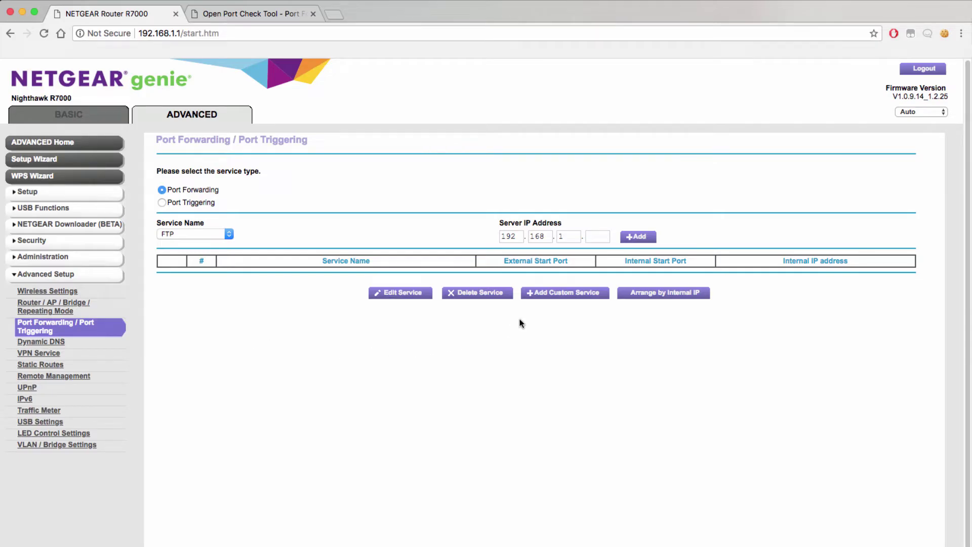
Add a custom port-forwarding service named 'Camera'.
click(568, 300)
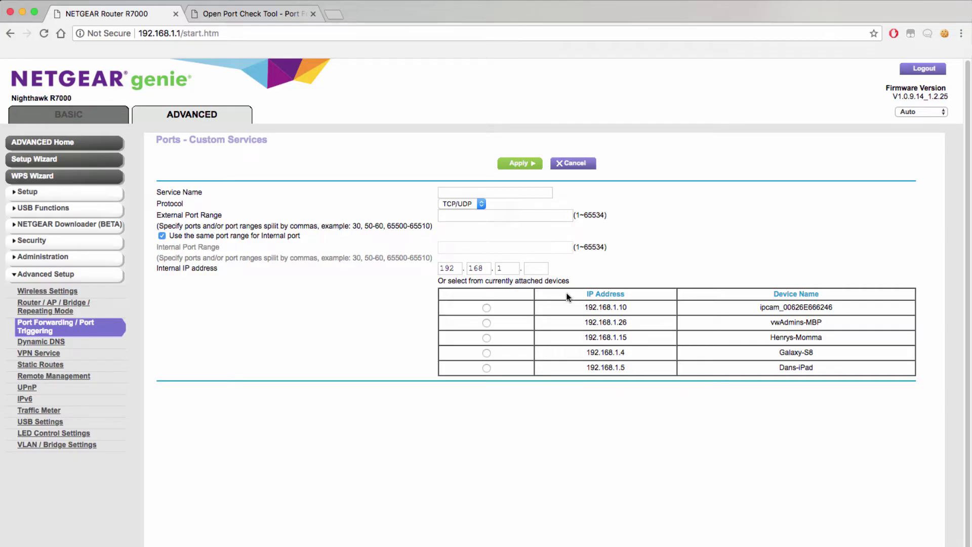
click(506, 192)
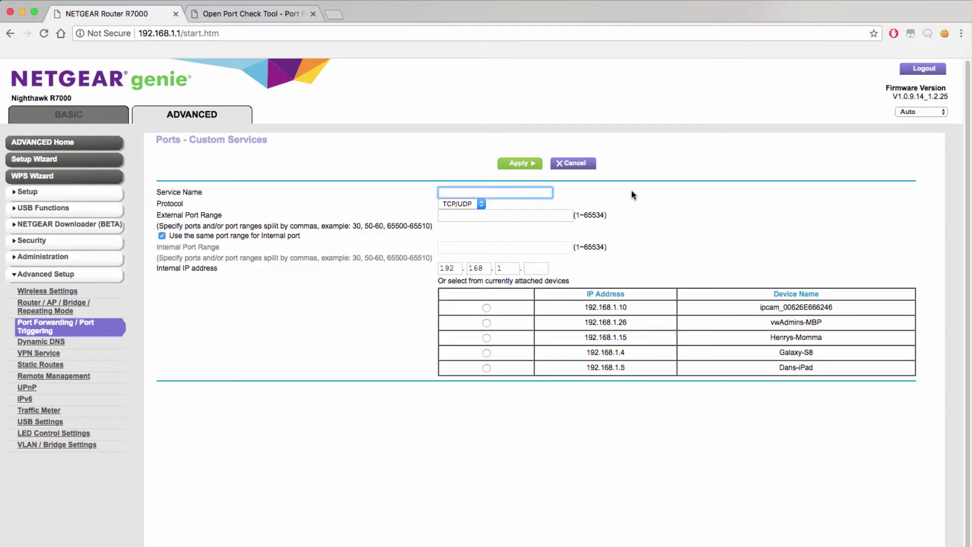
text(Camera)
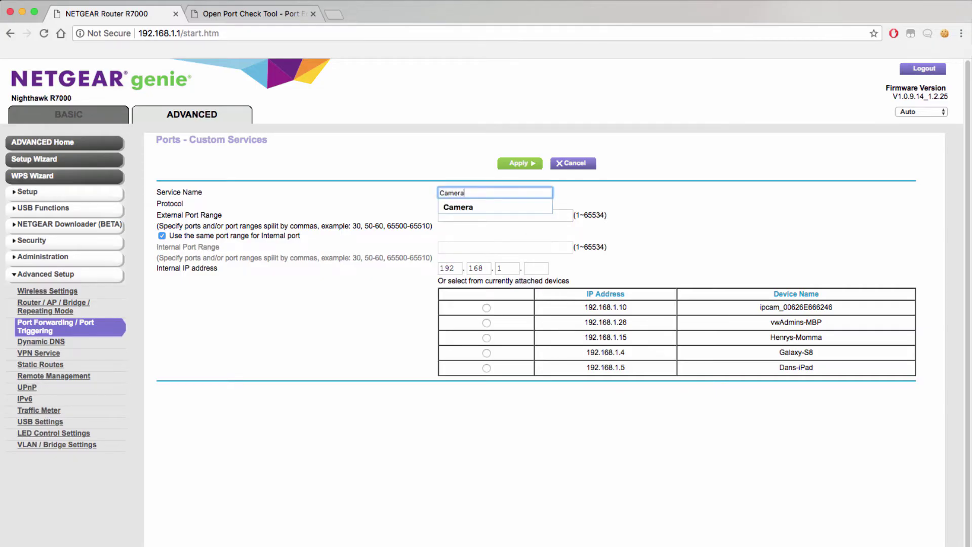
click(669, 193)
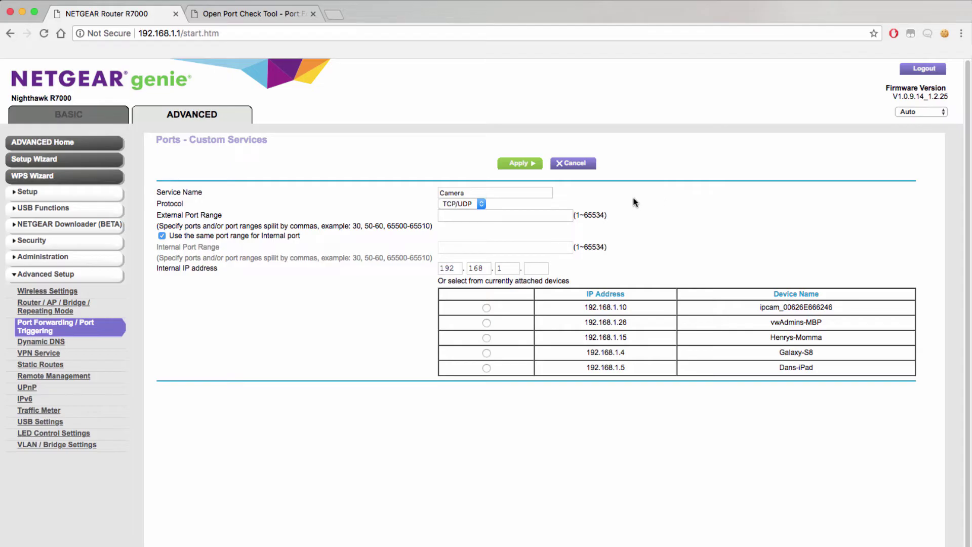
Set external and internal port 8000 and target the ipcam at 192.168.1.10.
click(537, 211)
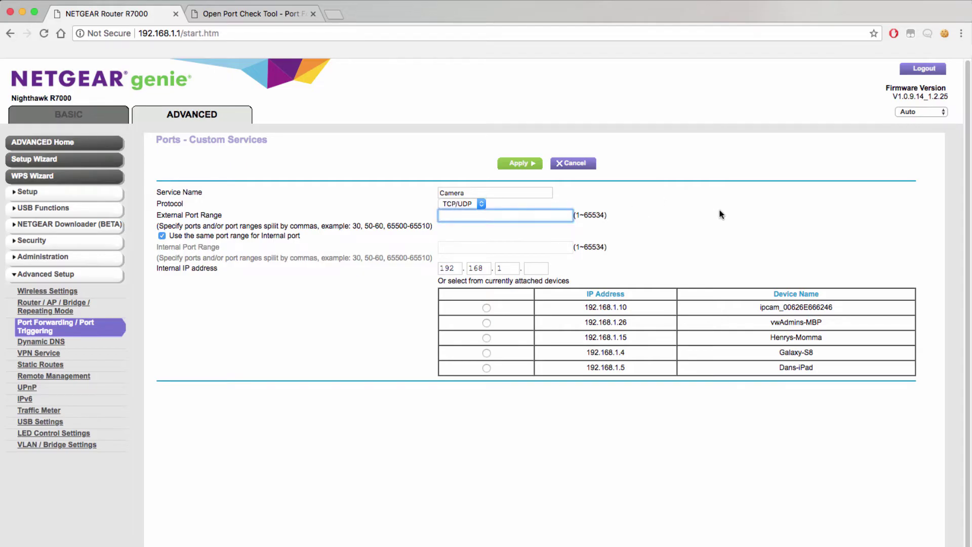
text(8000)
key(Tab)
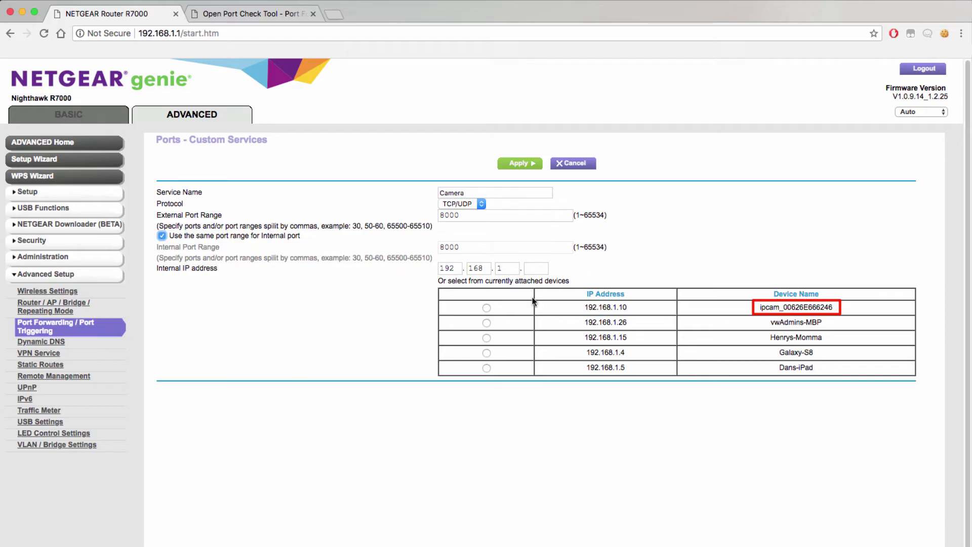
click(486, 308)
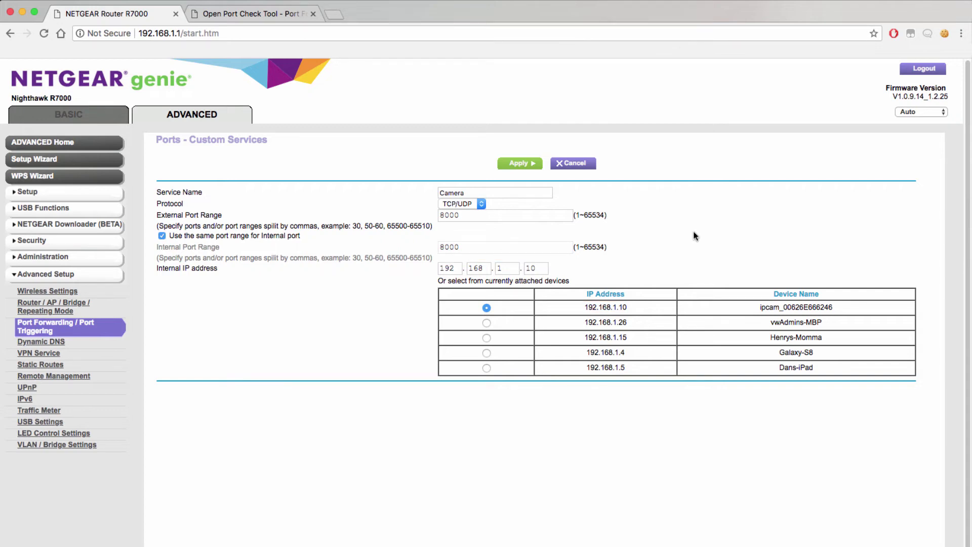
Apply the Camera rule forwarding port 8000, then expand the Setup menu group.
click(522, 168)
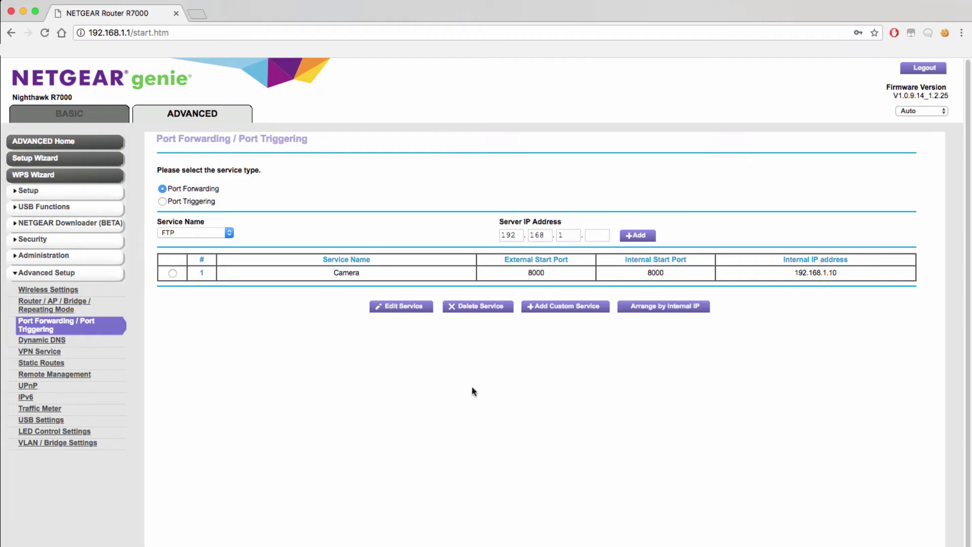
click(25, 191)
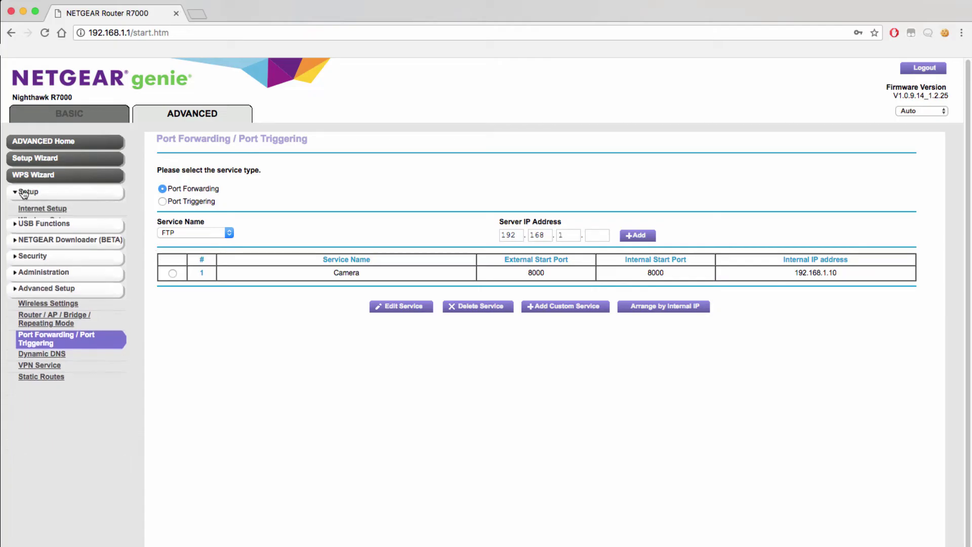
In LAN Setup, reserve the ipcam at 192.168.1.10, changing the last octet from 27 to 10.
click(38, 243)
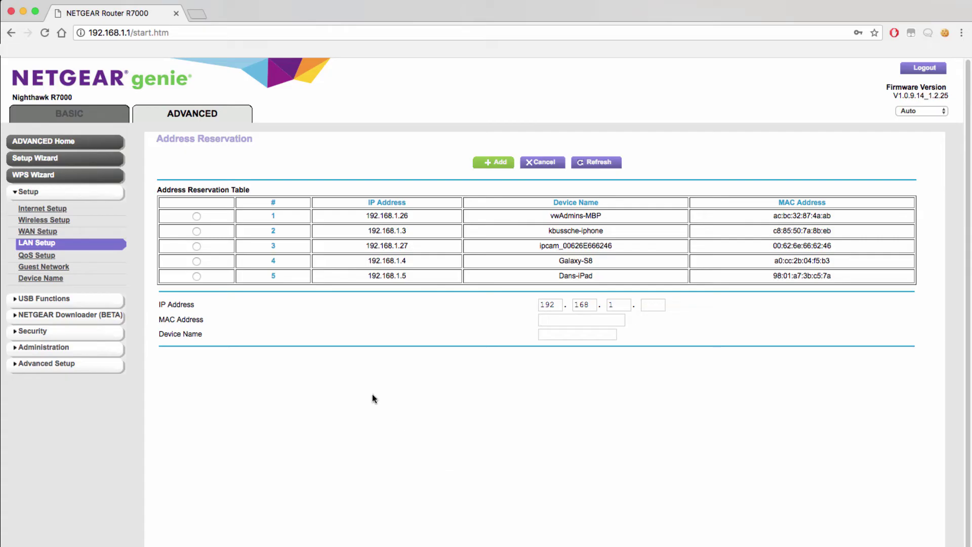
click(197, 247)
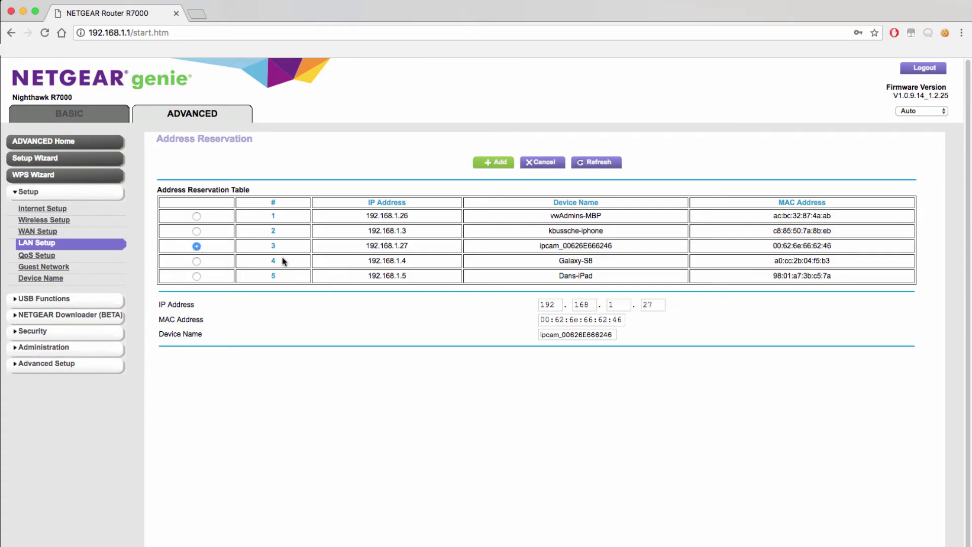
double_click(651, 305)
text(10)
click(635, 405)
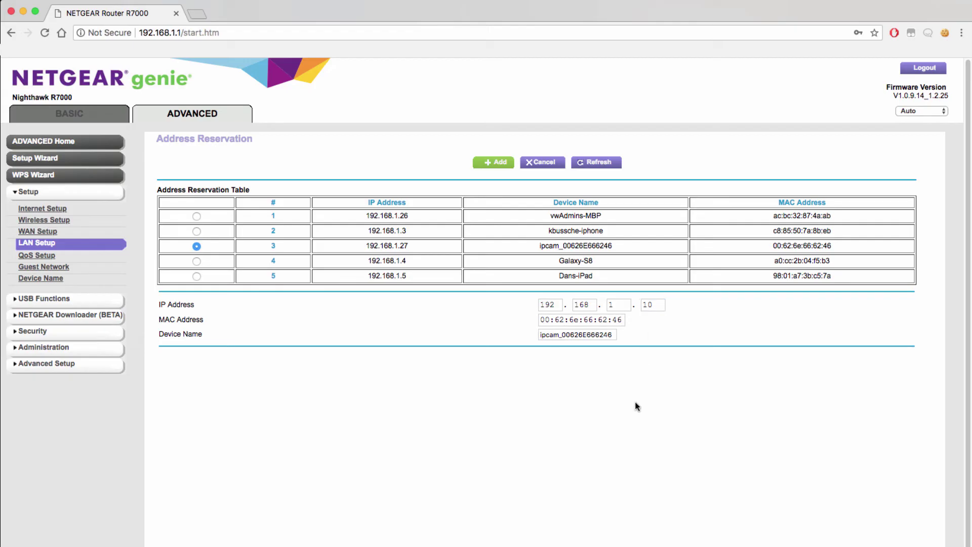
click(492, 162)
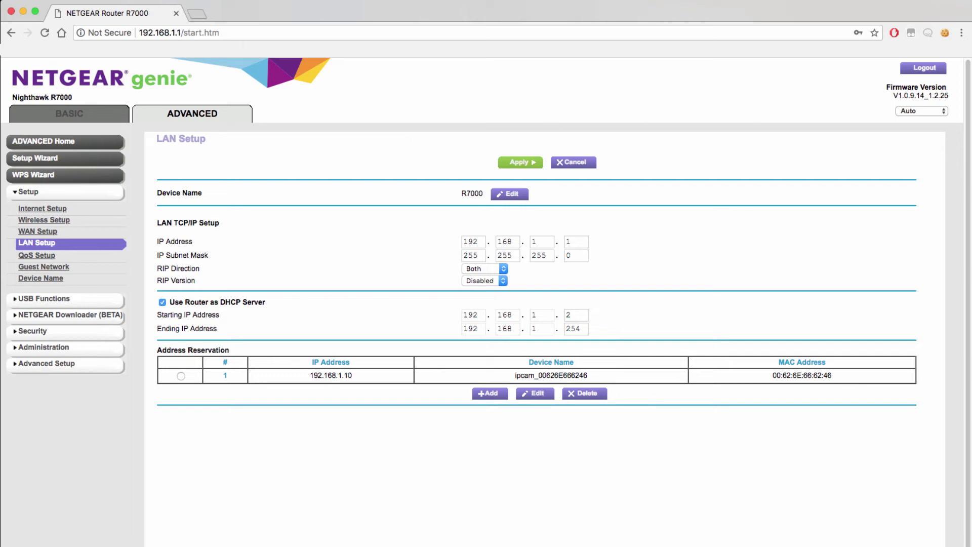
Open portchecktool.com in a new tab and check port 8000.
key(super+t)
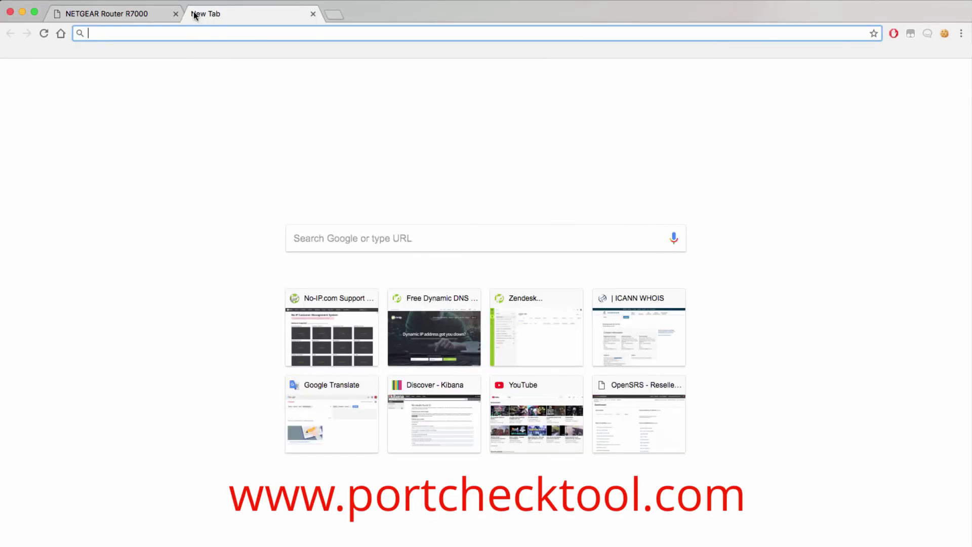
text(portchecktool.com)
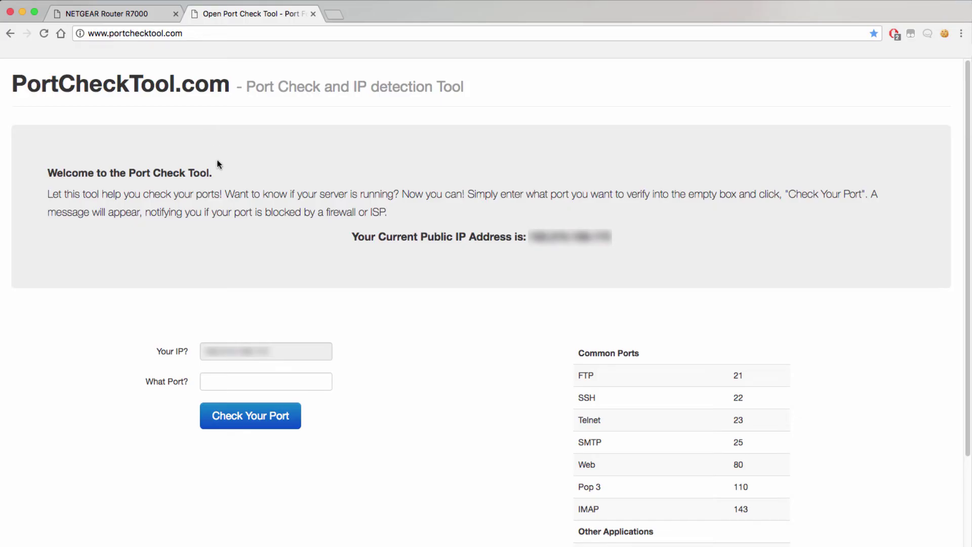
click(262, 382)
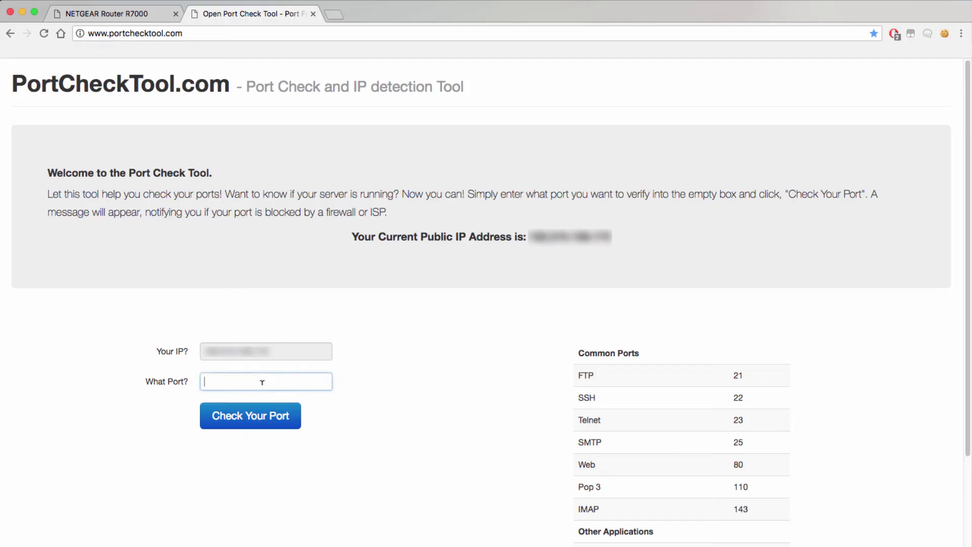
text(8000)
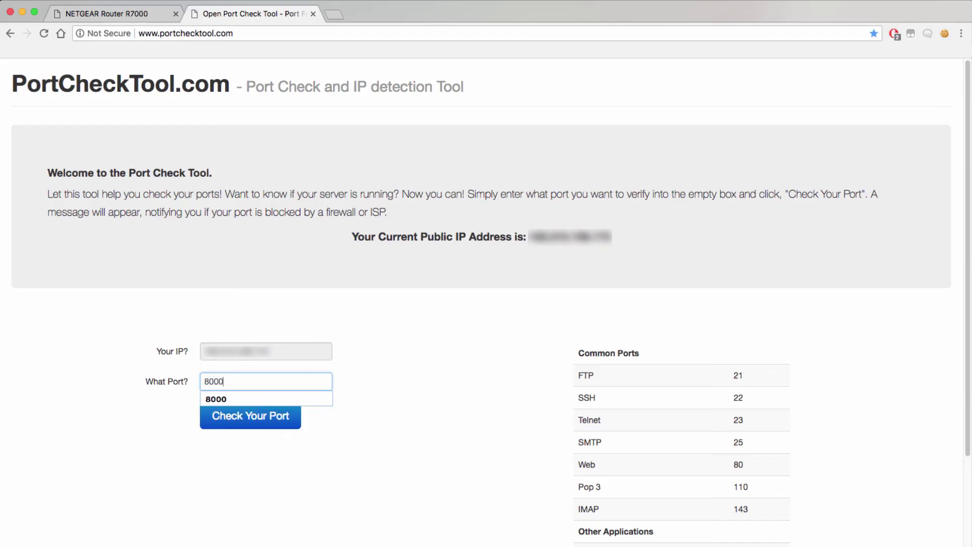
click(269, 416)
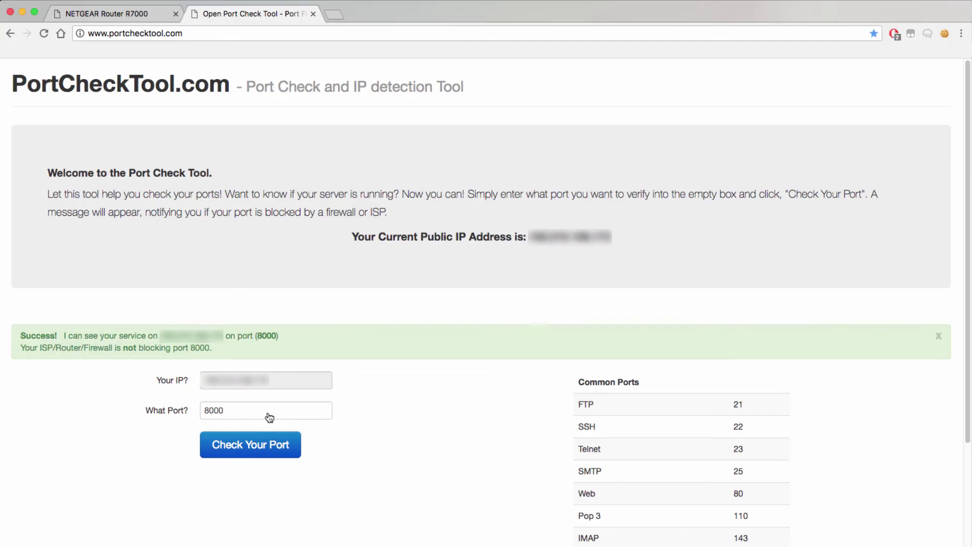
Rerun the port 8000 check after a reload, then reload again to clear the timeout result.
key(super+r)
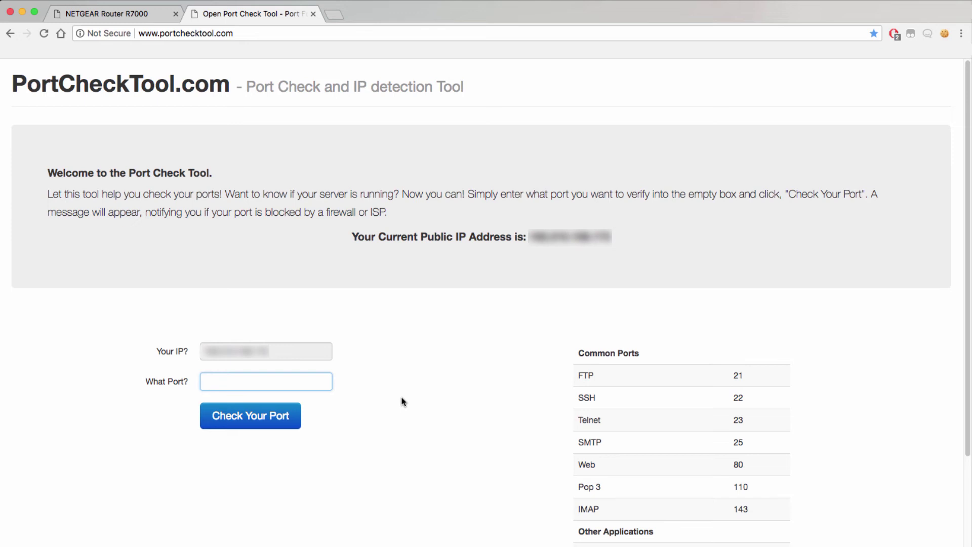
text(8000)
key(Return)
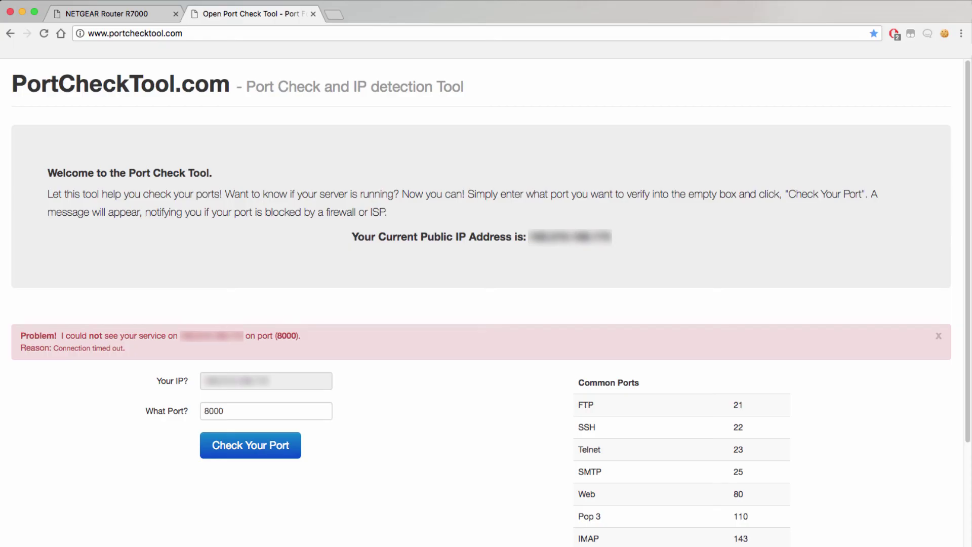
key(super+r)
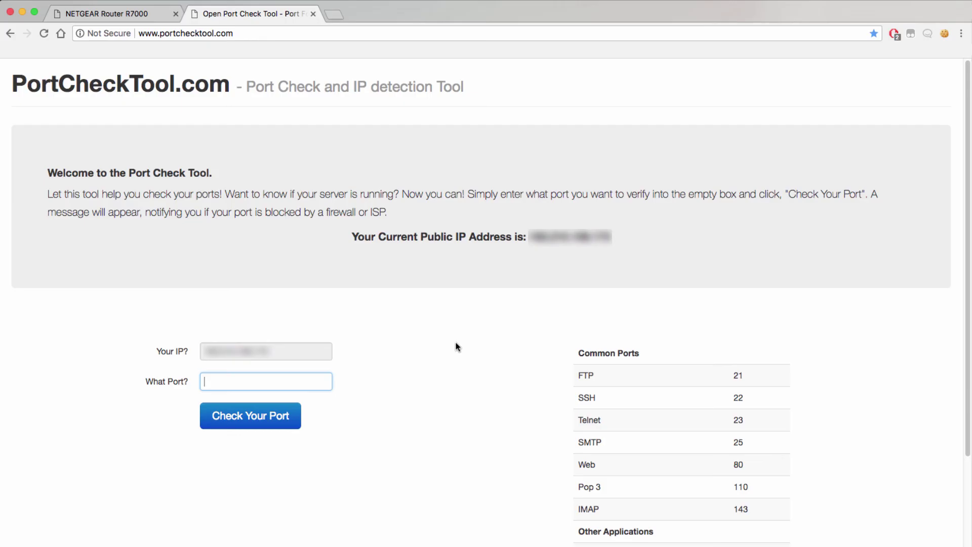
Submit port 8000 in the What Port? field for another check.
text(8000)
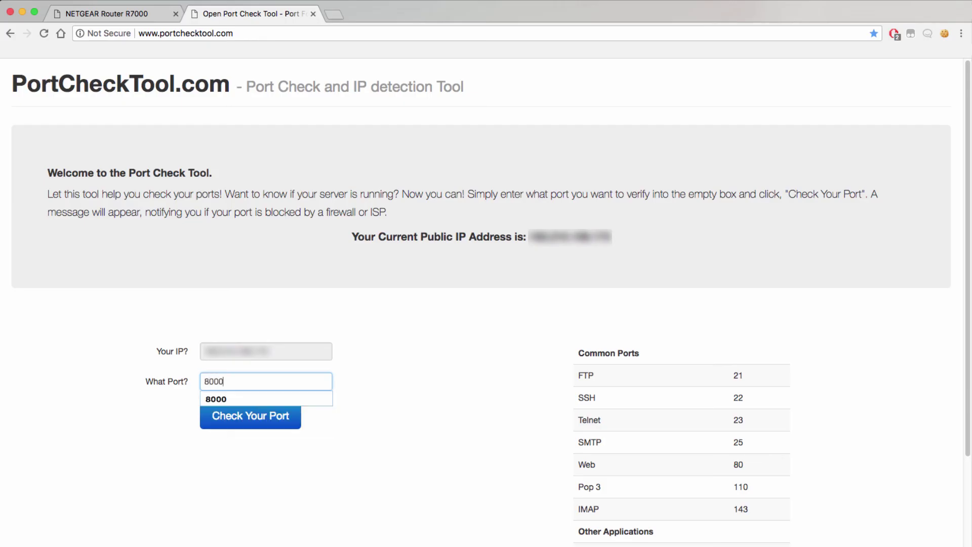
key(Return)
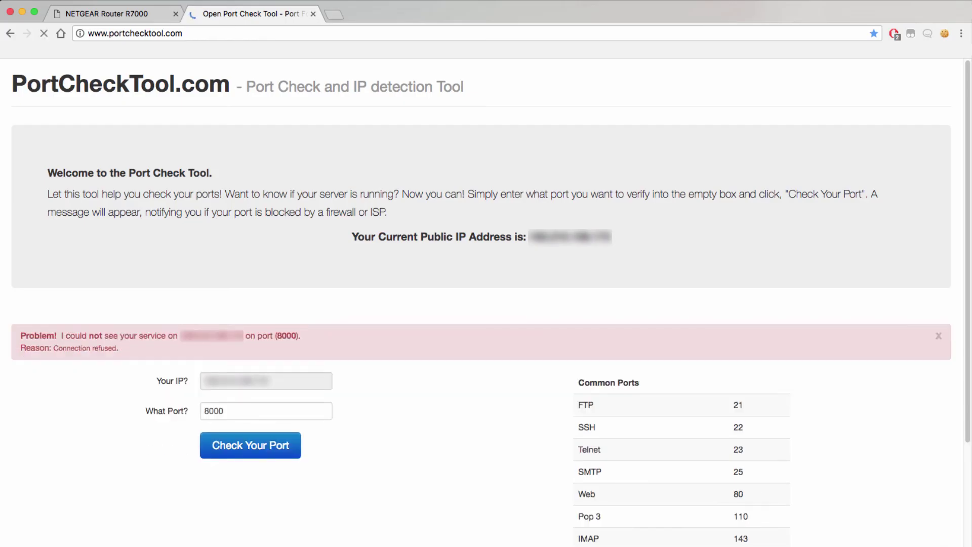